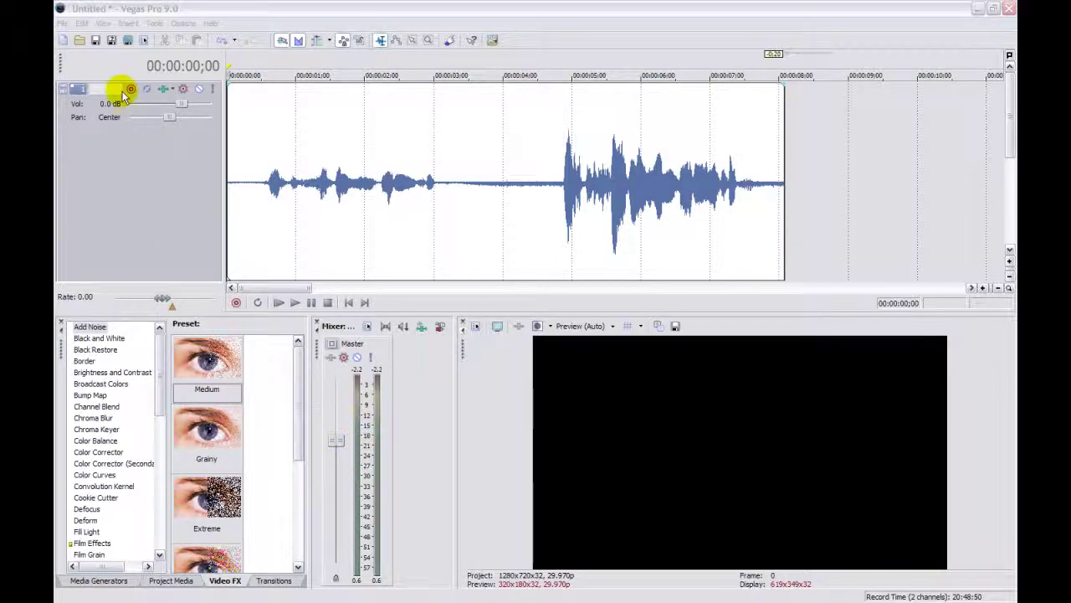
# Play the quiet first part and the loud second part of the recording to compare their peaks on the master output meter.
pyautogui.click(102, 23)
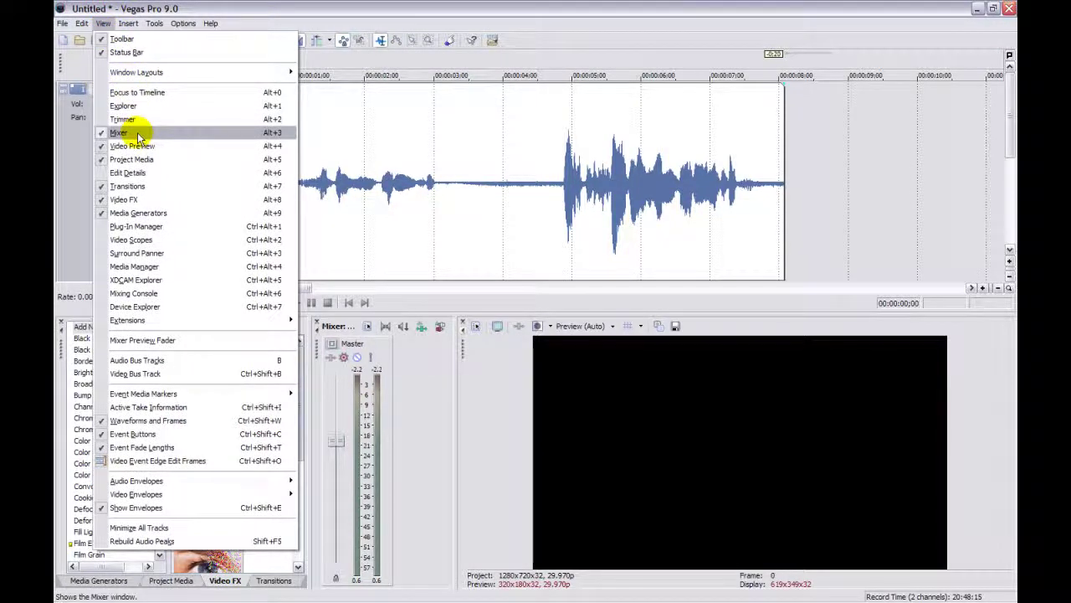
pyautogui.click(402, 435)
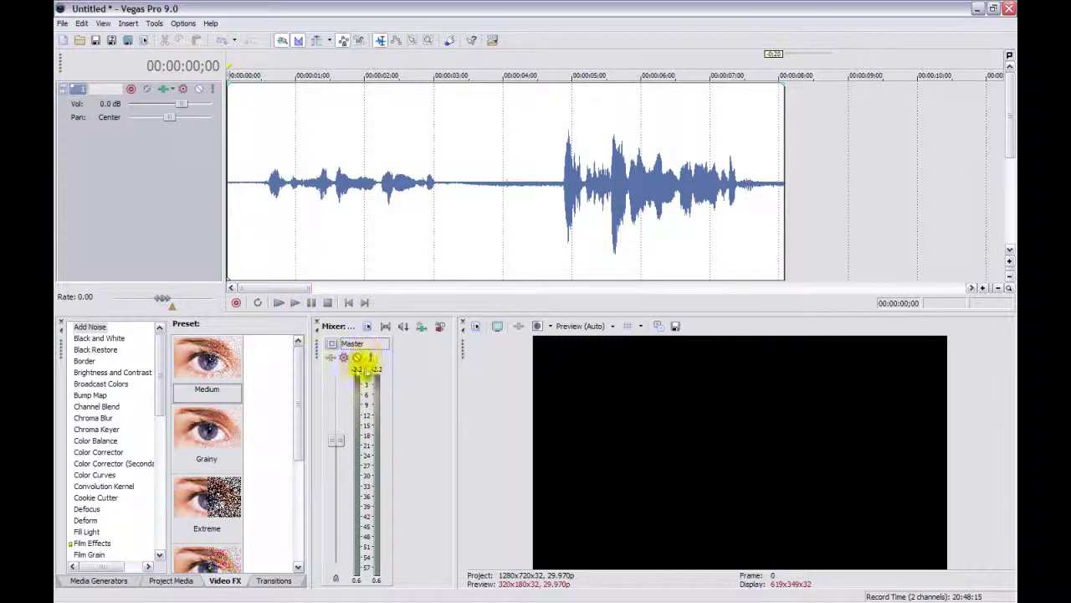
pyautogui.click(295, 305)
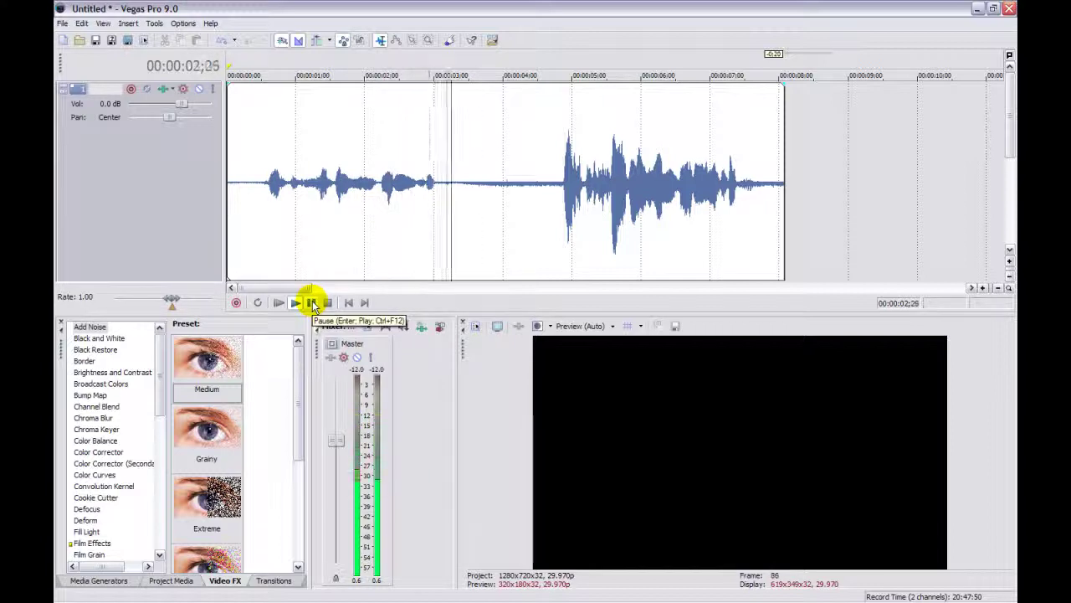
pyautogui.click(312, 305)
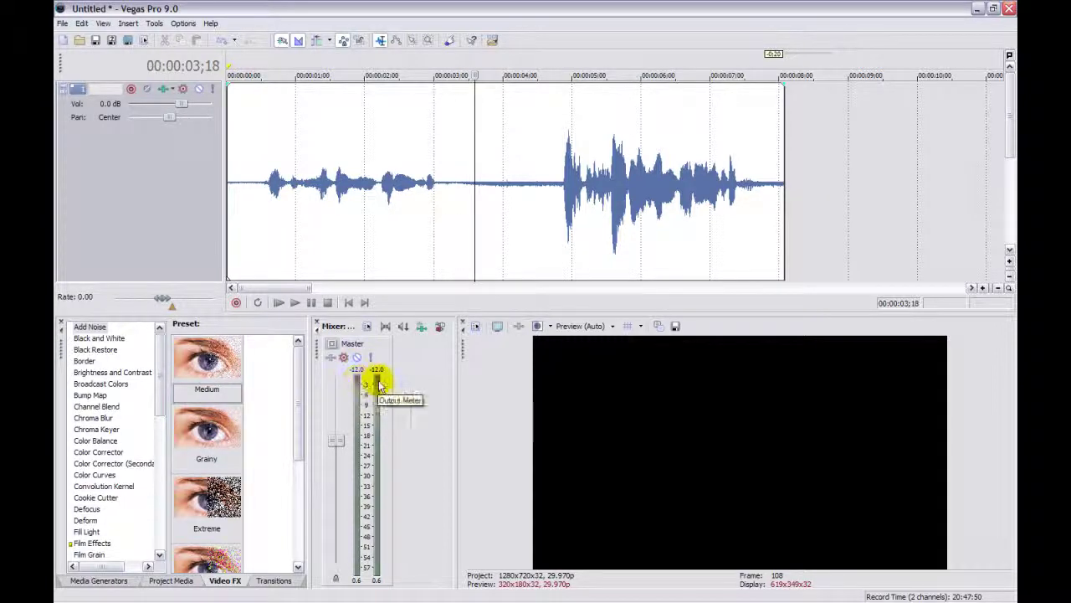
pyautogui.click(295, 307)
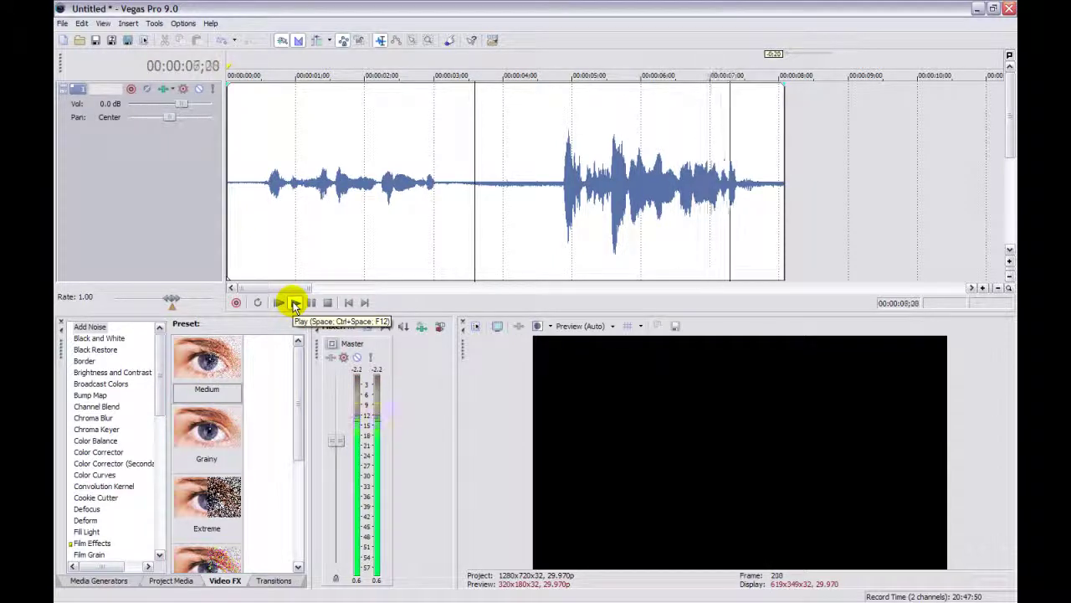
pyautogui.click(295, 304)
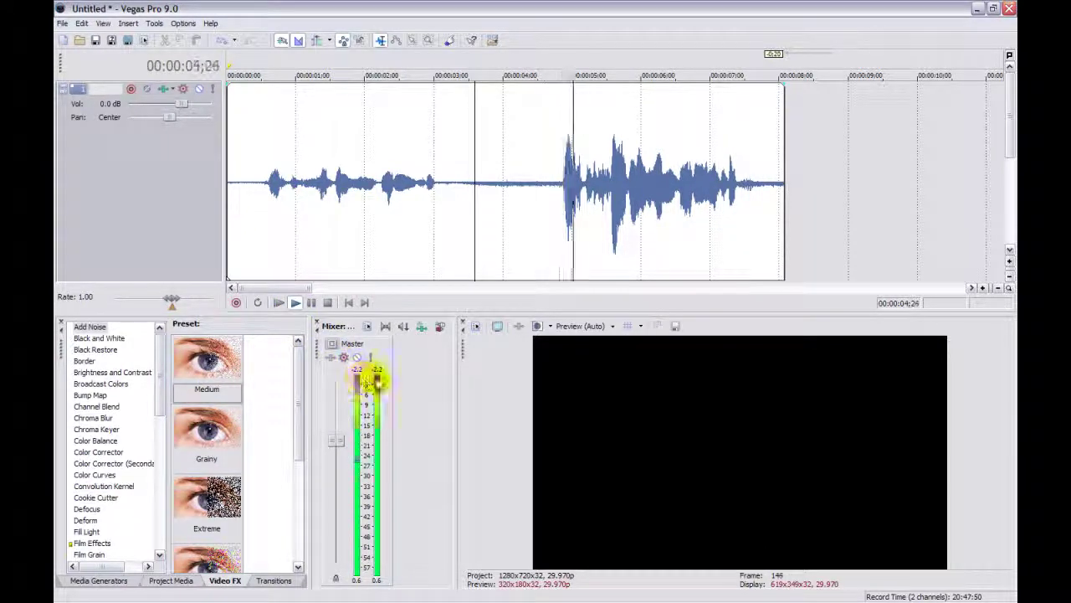
pyautogui.click(327, 304)
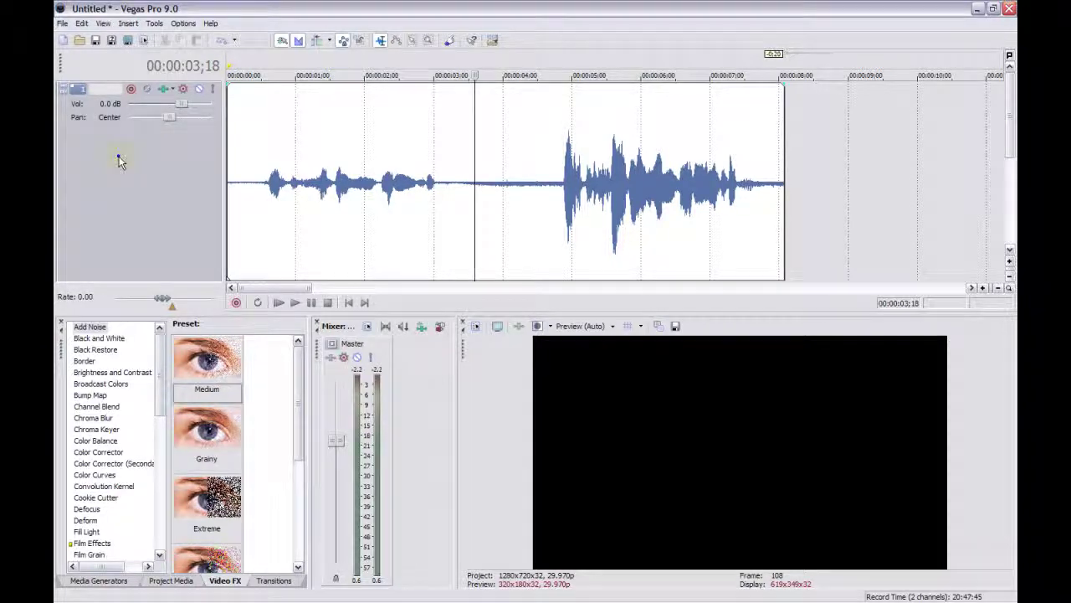
# Insert a volume envelope on the audio track.
pyautogui.rightClick(119, 161)
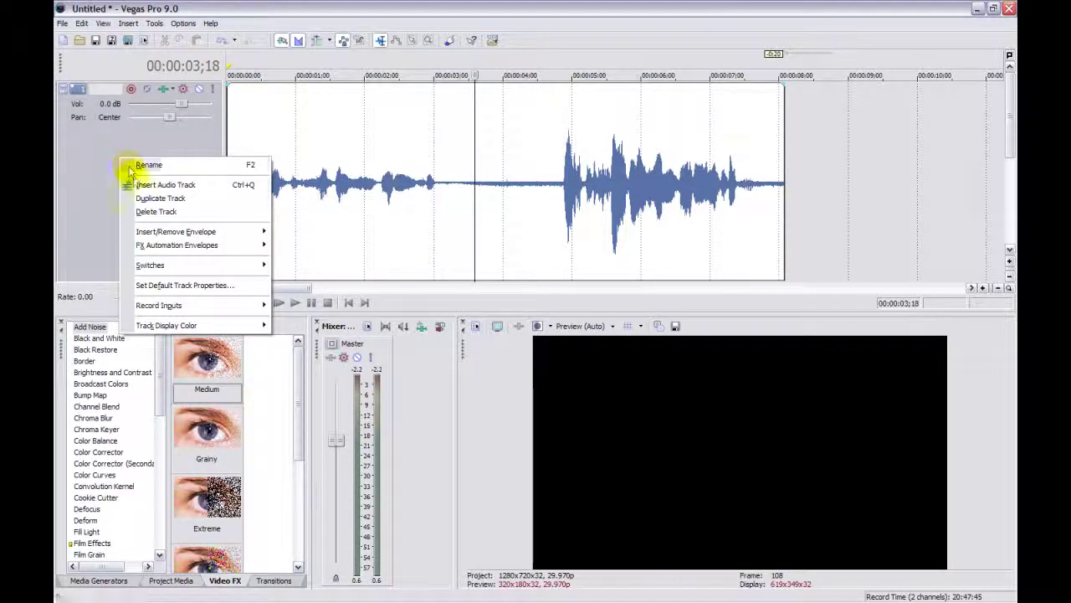
pyautogui.moveTo(180, 237)
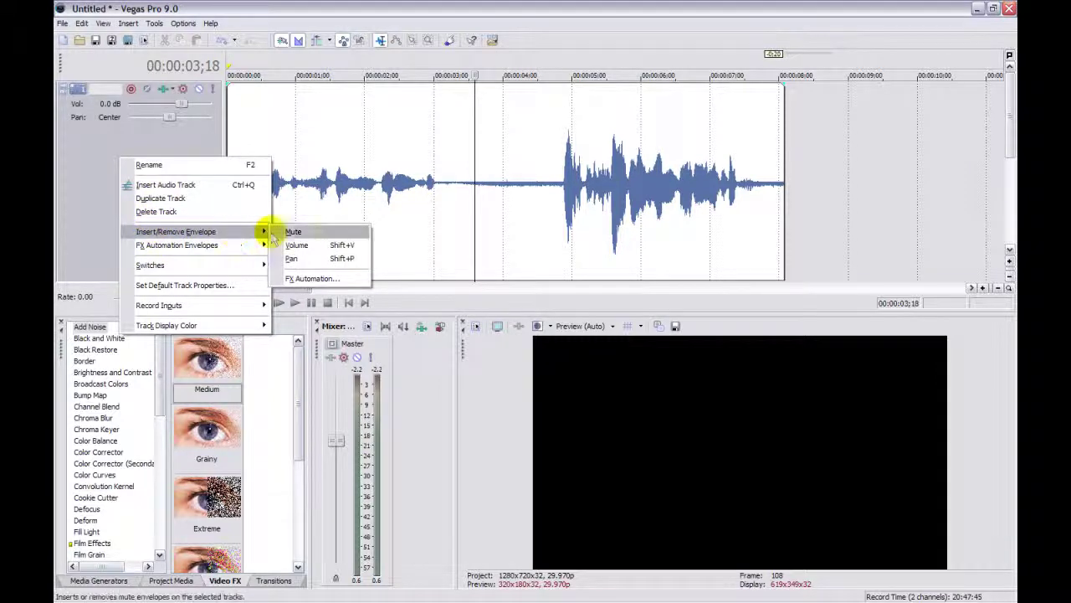
pyautogui.click(295, 245)
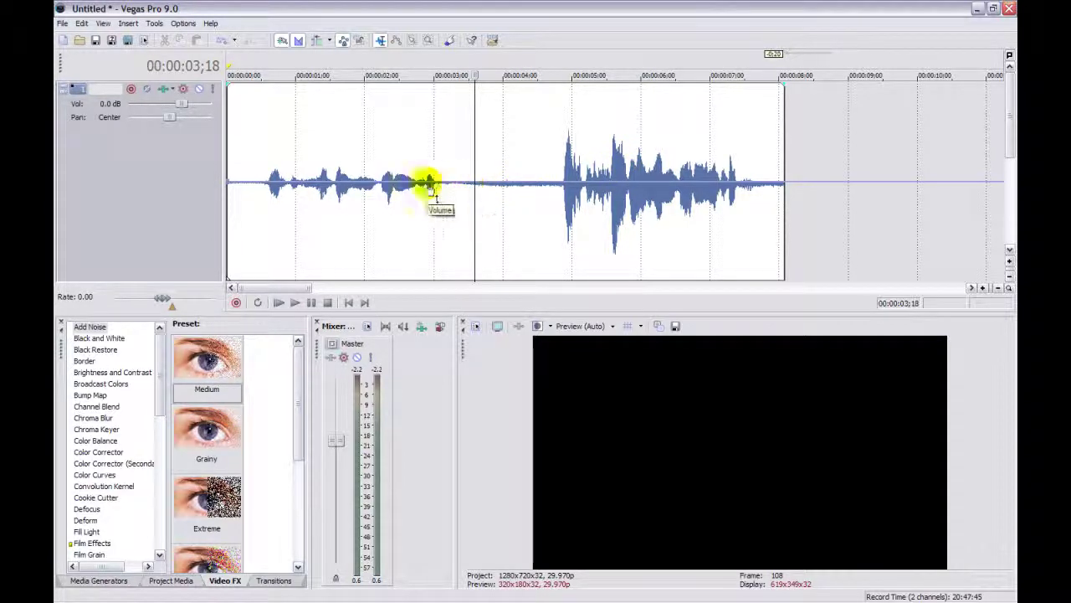
# Add two volume envelope points in the pause between the quiet and loud parts, at about 3.5 s and 3.9 s.
pyautogui.rightClick(470, 186)
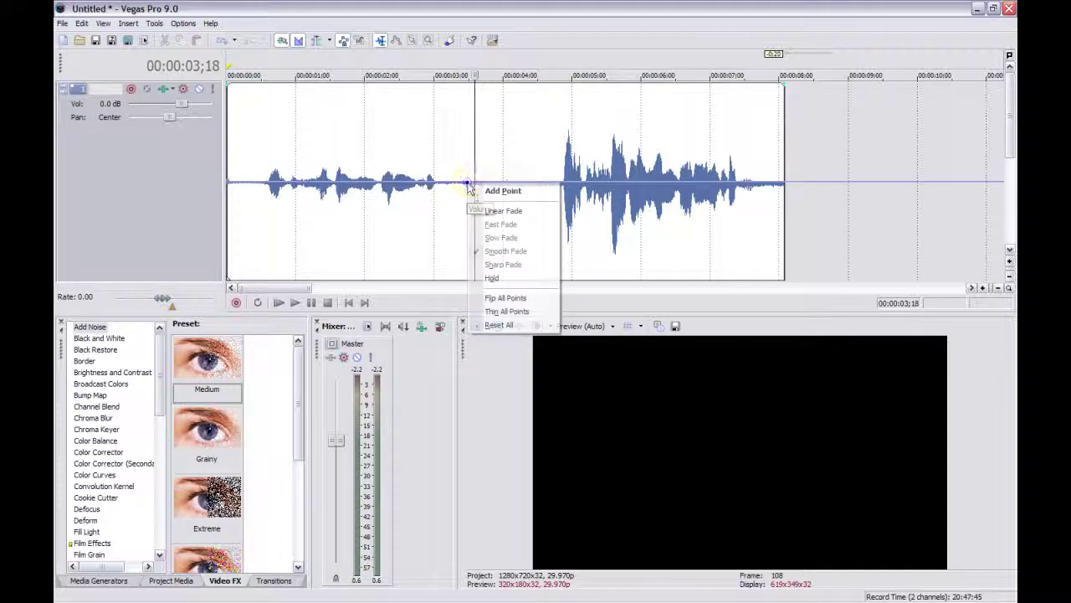
pyautogui.click(485, 193)
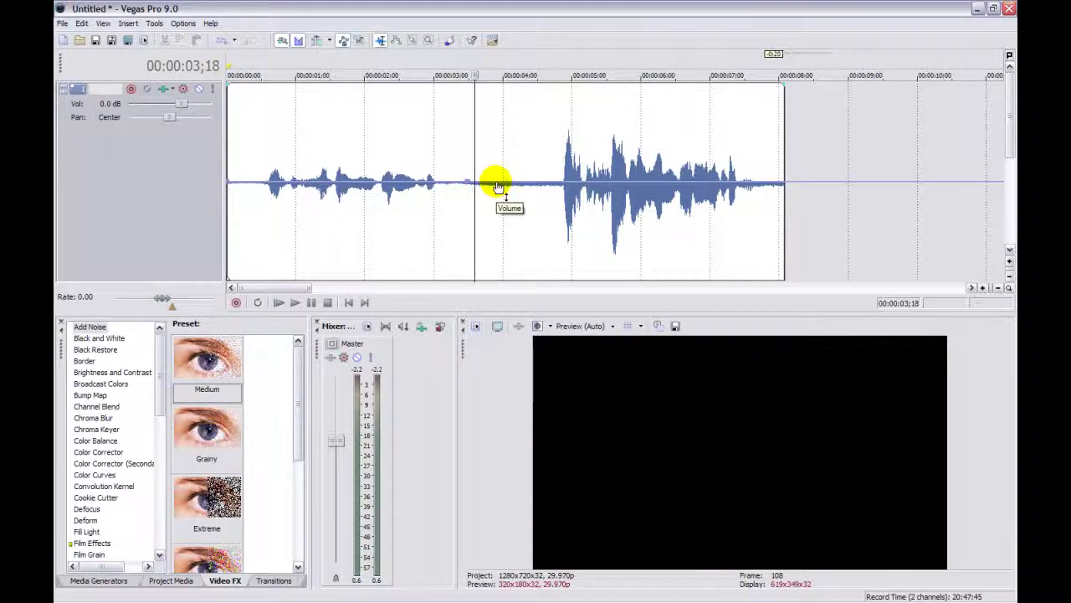
pyautogui.rightClick(498, 186)
pyautogui.click(517, 193)
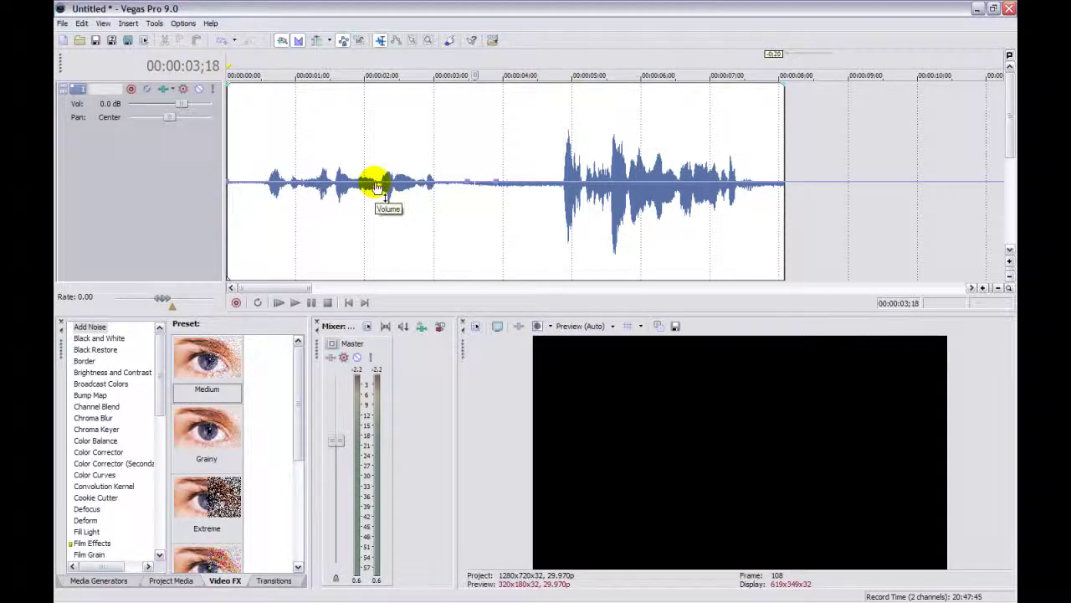
# Raise the volume envelope over the quiet first part to the track's upper edge and lower it moderately over the loud second part.
pyautogui.moveTo(377, 186); pyautogui.dragTo(384, 117)
pyautogui.moveTo(385, 109); pyautogui.dragTo(383, 79)
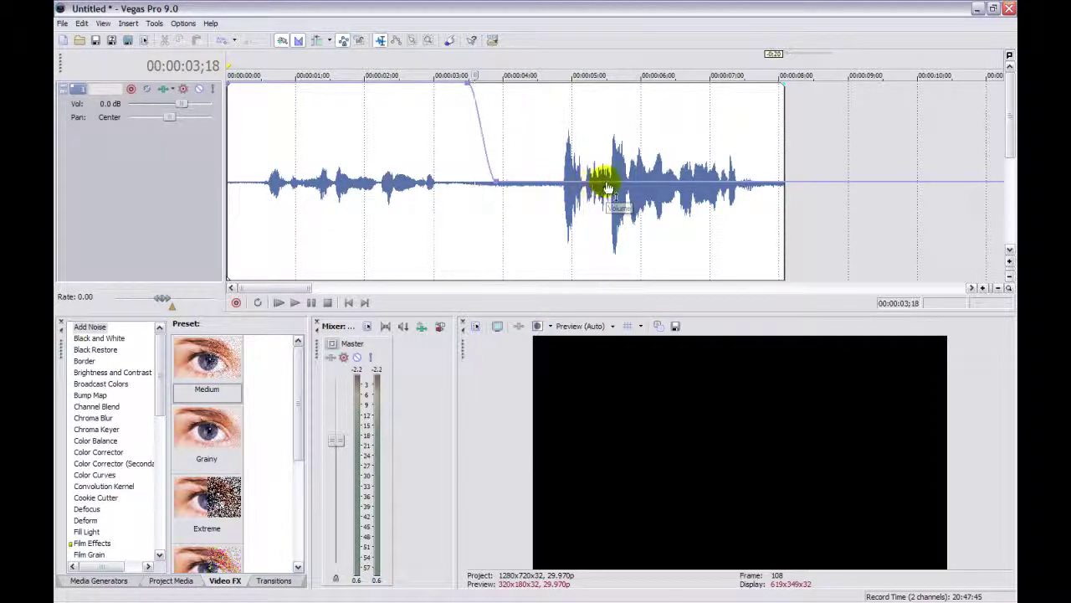
pyautogui.moveTo(608, 183); pyautogui.dragTo(608, 224)
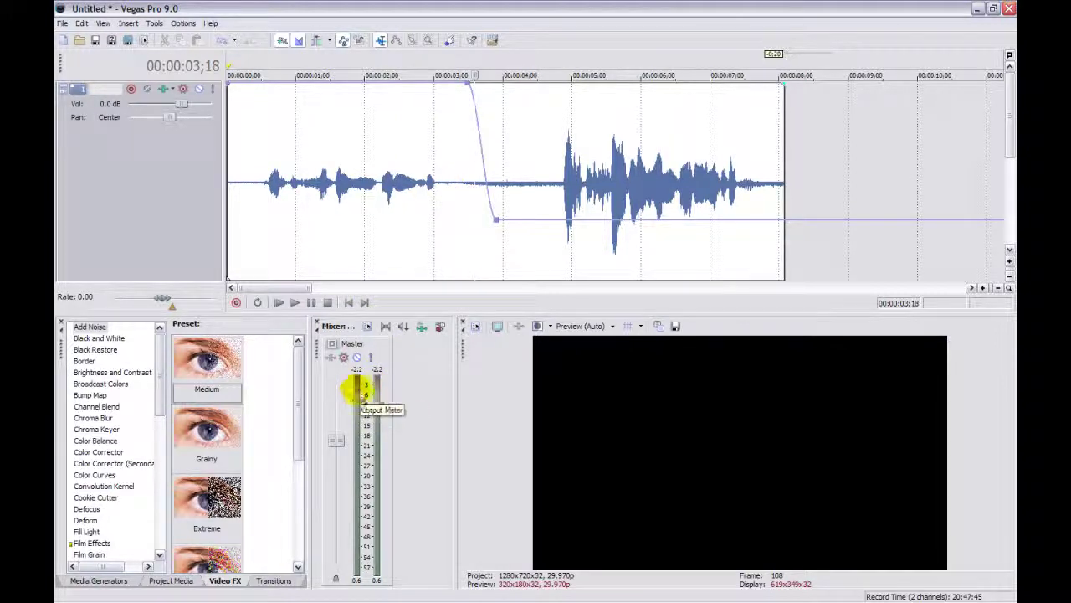
# Play the whole recording from the start to check the adjusted levels on the master output meter.
pyautogui.click(311, 303)
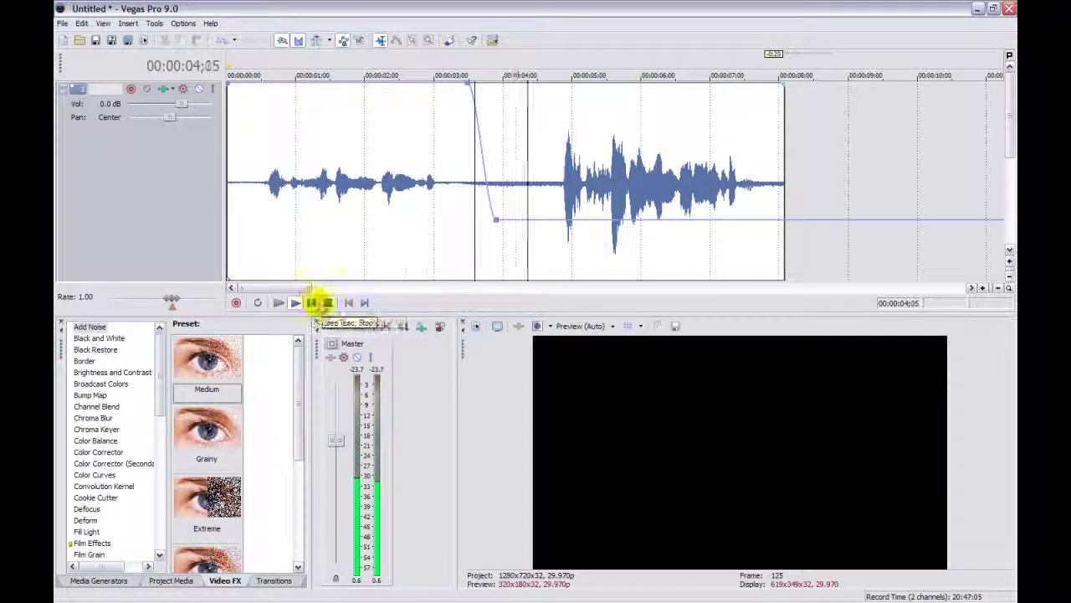
pyautogui.click(327, 303)
pyautogui.click(278, 302)
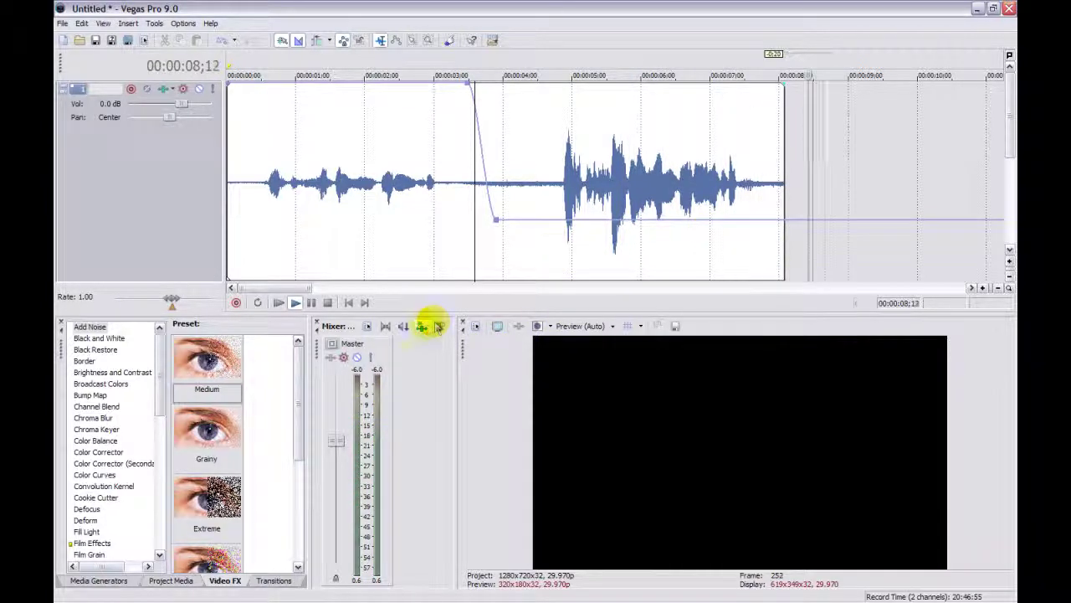
pyautogui.click(328, 303)
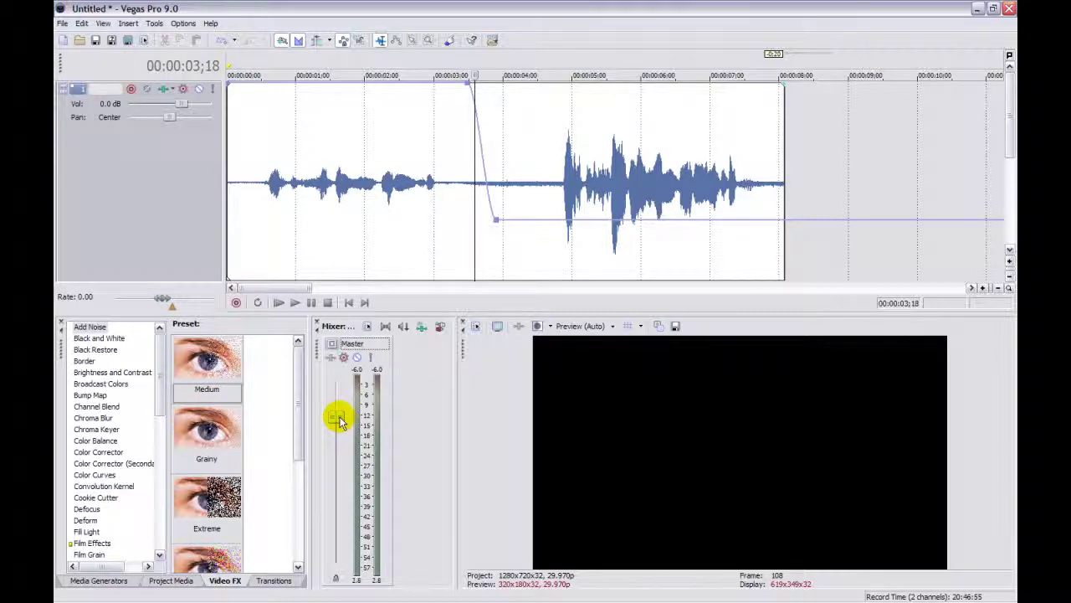
# Try master fader levels of 2.8, 4.3, 12.0 and 6.9 dB, playing the recording from the start to check for clipping.
pyautogui.click(278, 303)
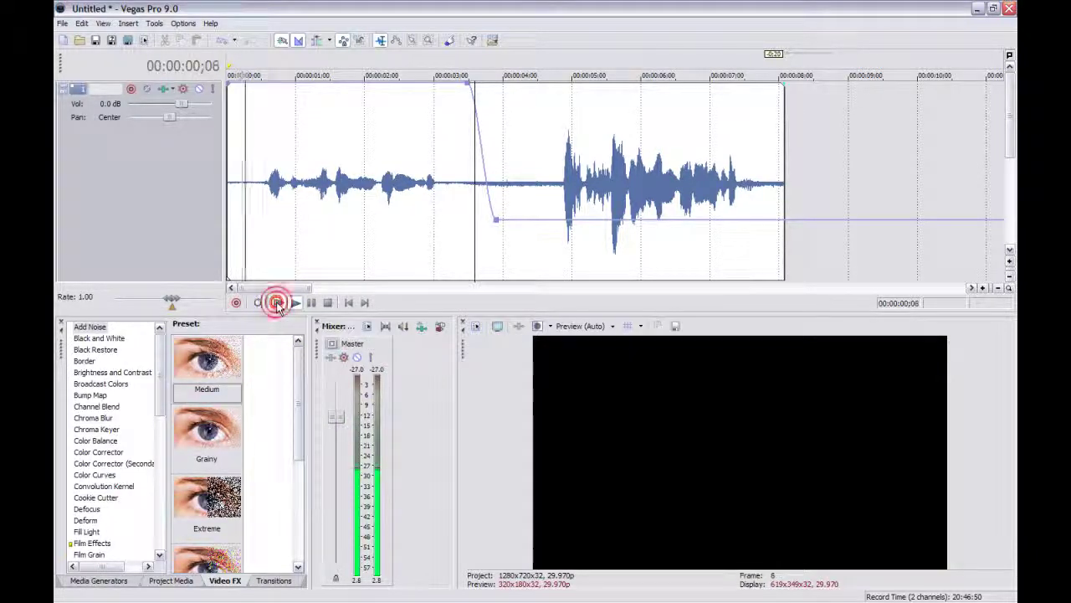
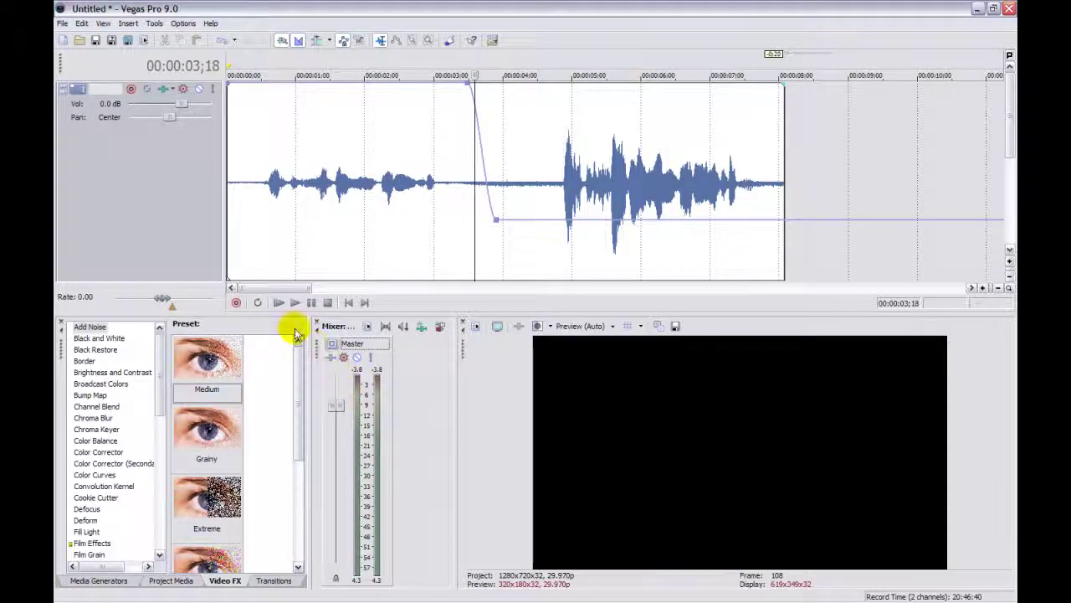
pyautogui.click(278, 303)
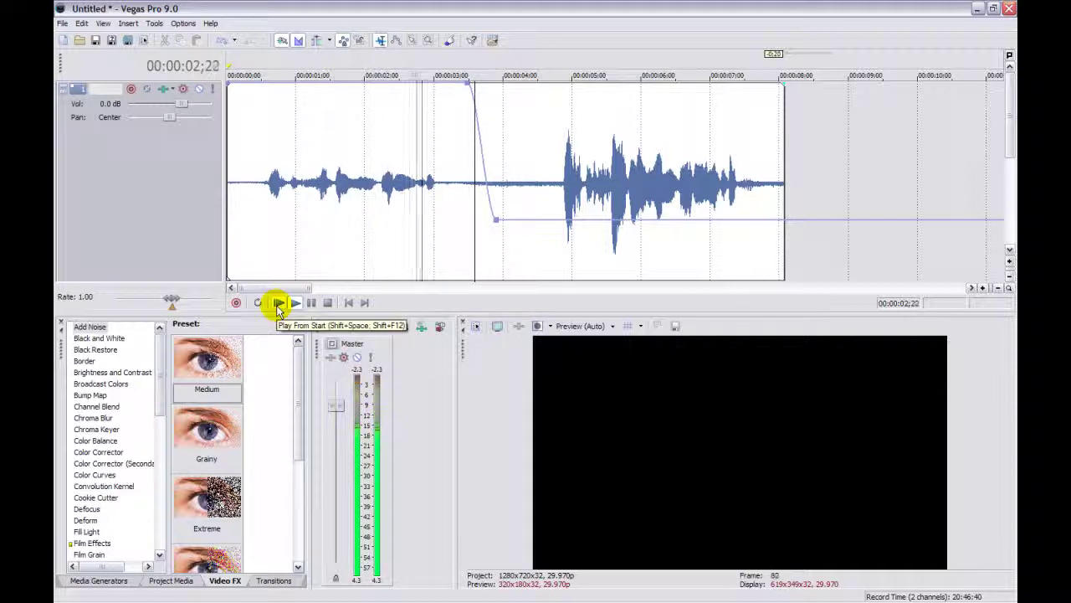
pyautogui.click(328, 303)
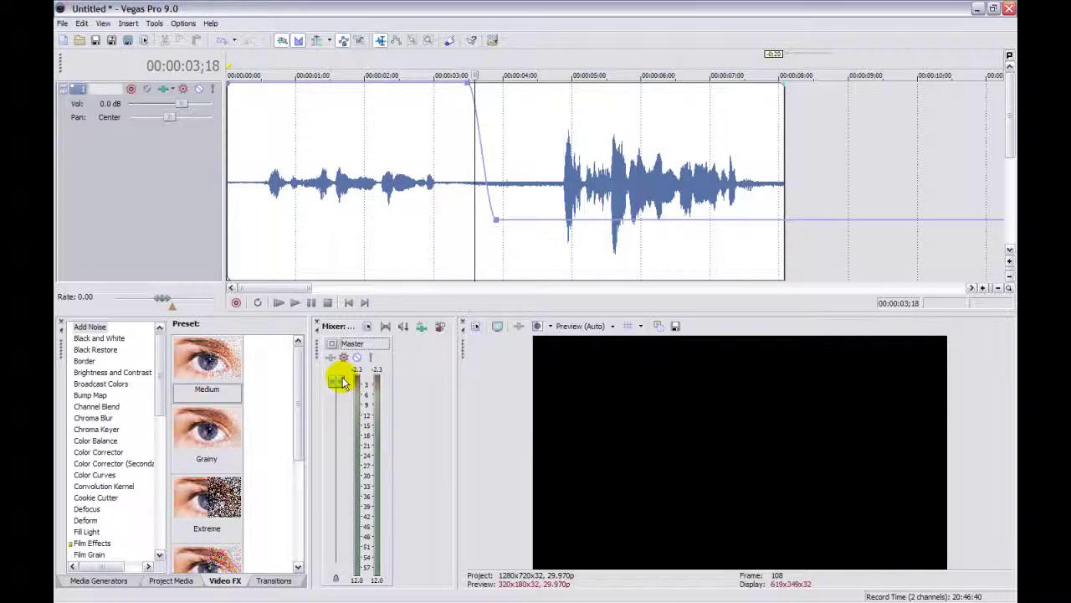
pyautogui.click(278, 304)
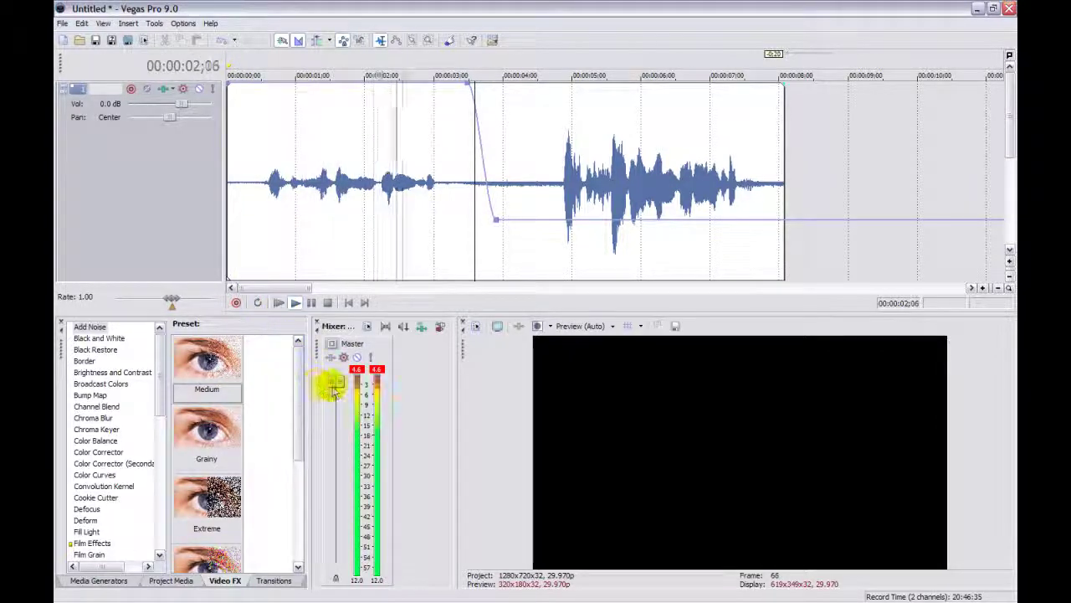
pyautogui.moveTo(335, 381); pyautogui.dragTo(334, 394)
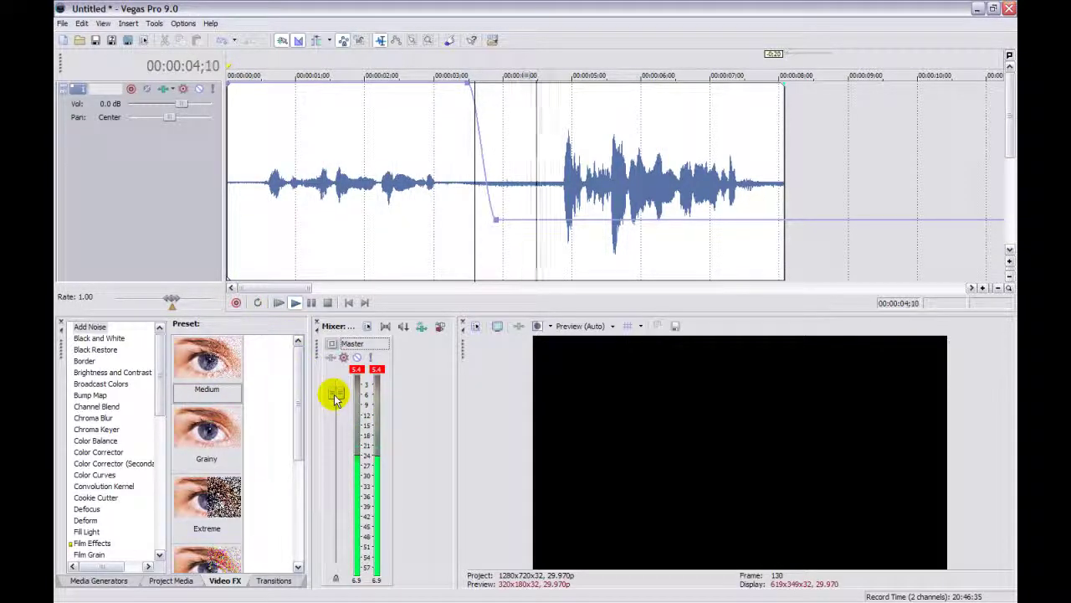
pyautogui.click(328, 303)
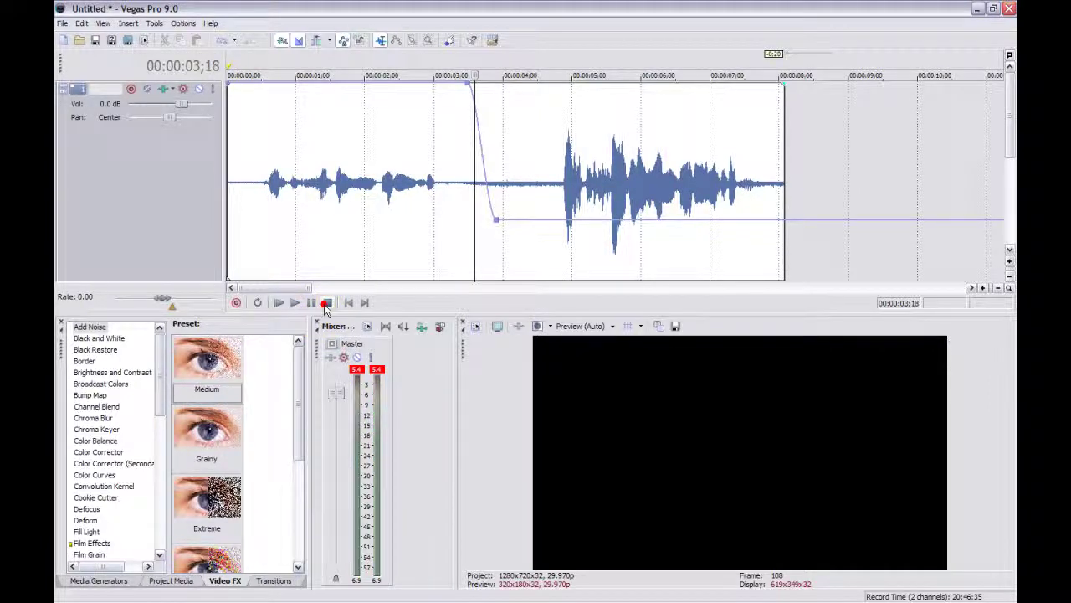
pyautogui.click(280, 303)
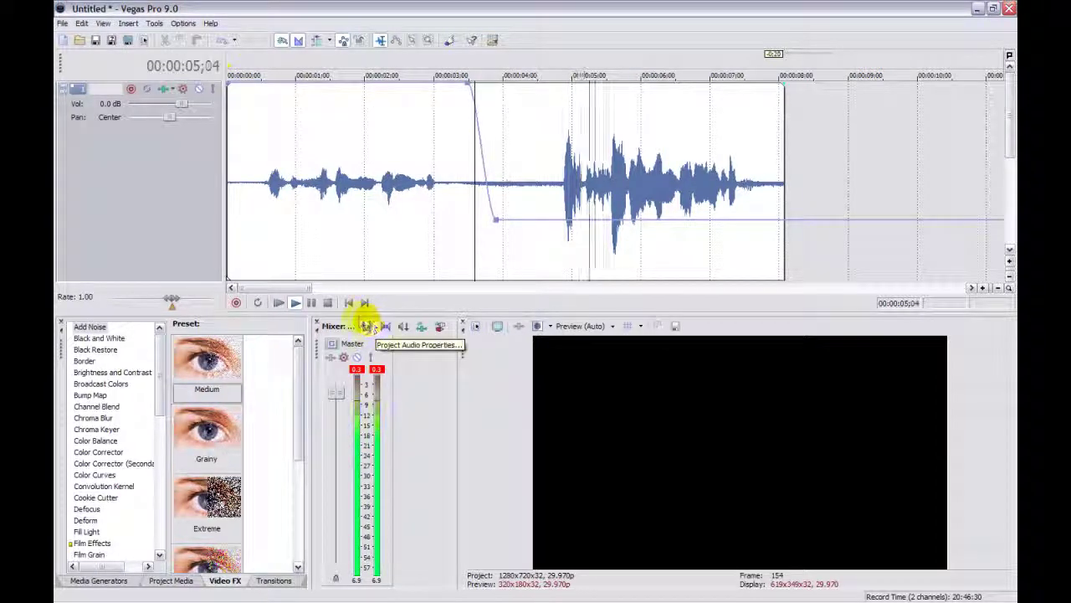
pyautogui.click(327, 303)
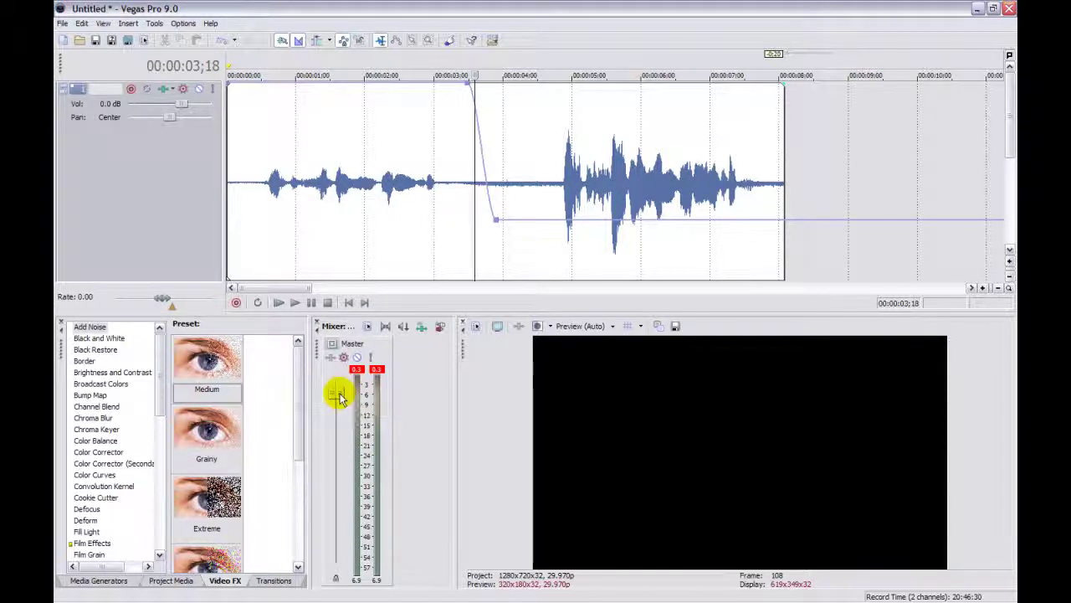
# Set the master fader to 5.9 dB and play the recording from the start to check its peaks.
pyautogui.moveTo(338, 395); pyautogui.dragTo(338, 399)
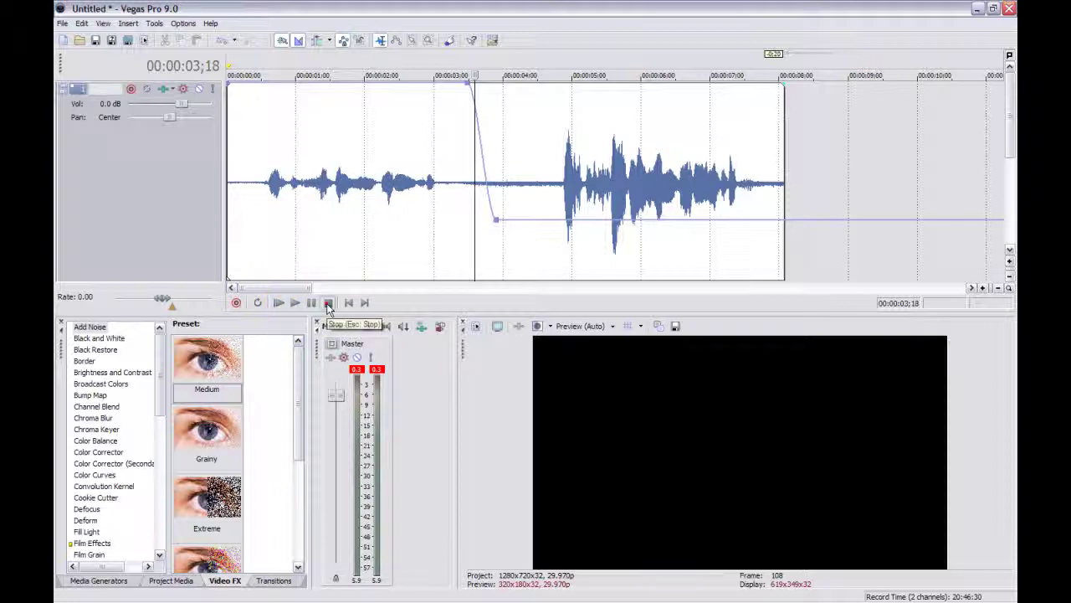
pyautogui.click(278, 303)
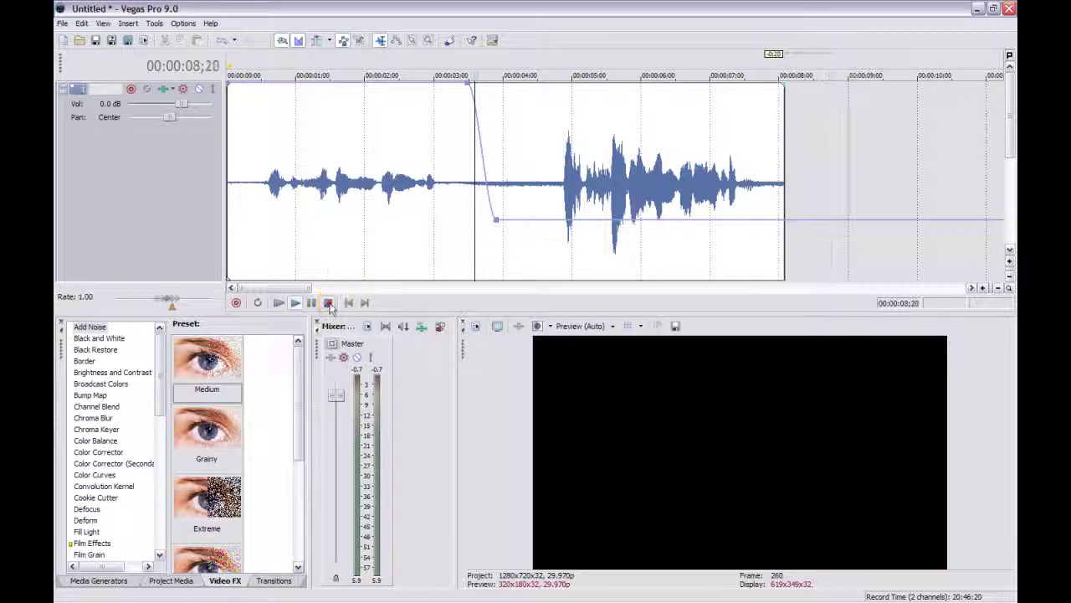
pyautogui.click(327, 302)
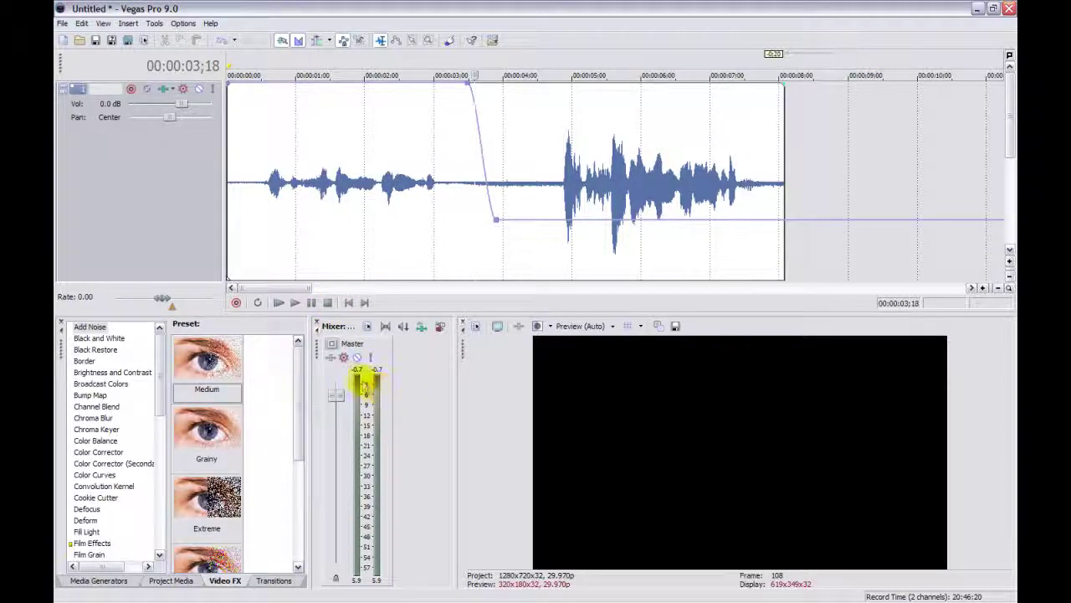